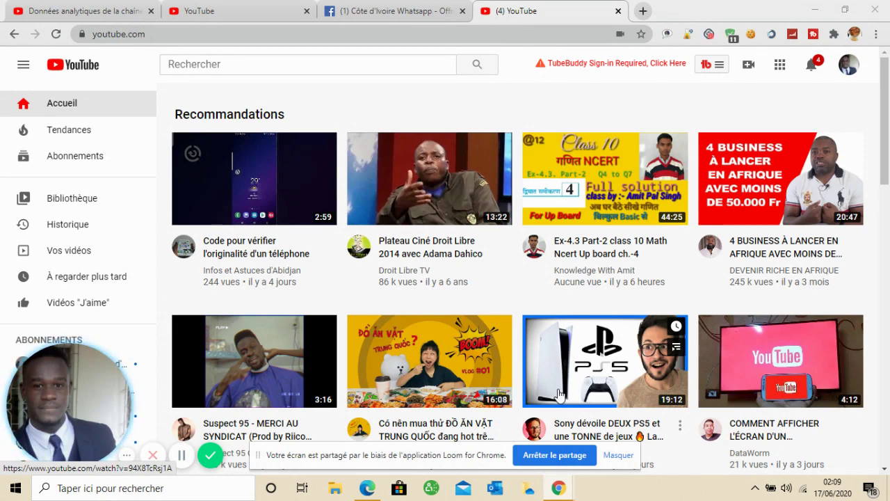
- Open the video "Code pour vérifier l'originalité d'un téléphone" and pause it to examine the subscribe watermark in the player's corner
{"action": "left_click", "coordinate": [288, 170]}
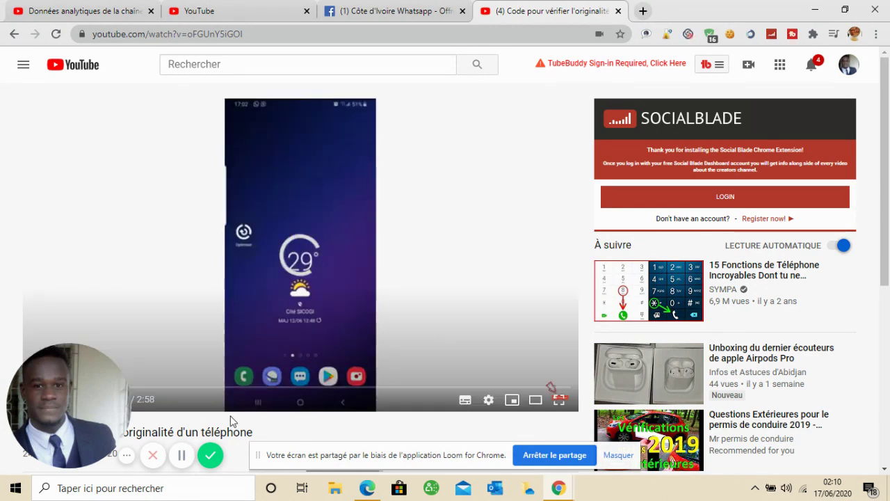
{"action": "scroll", "coordinate": [889, 243], "scroll_direction": "down", "scroll_amount": 1}
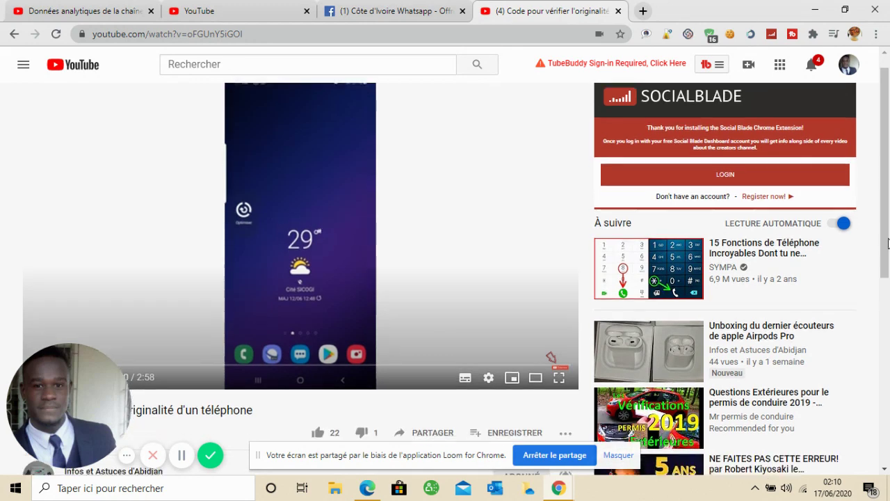
{"action": "scroll", "coordinate": [889, 242], "scroll_direction": "down", "scroll_amount": 1}
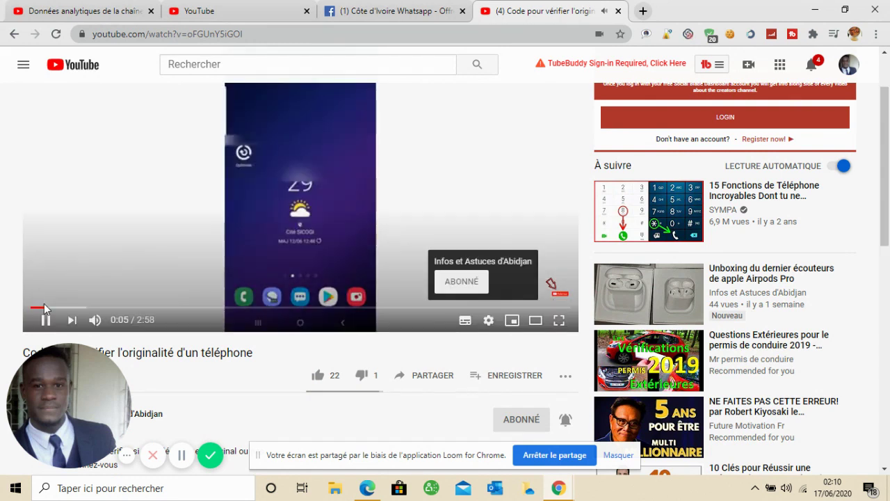
{"action": "left_click", "coordinate": [46, 321]}
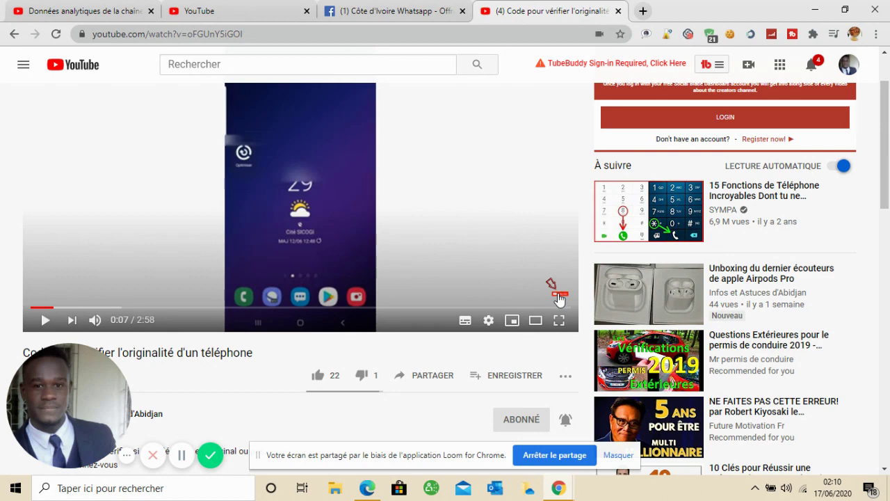
{"action": "mouse_move", "coordinate": [560, 297]}
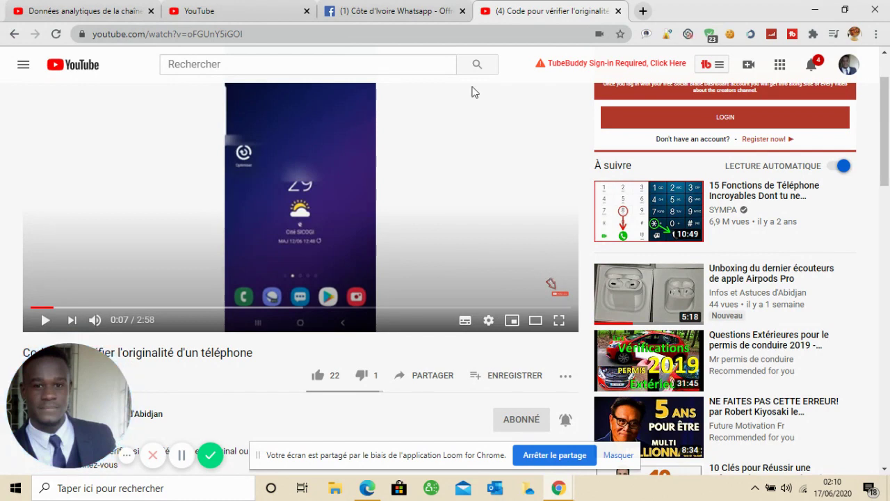
- Return to the YouTube home page, go to the channel's YouTube Studio, and open its settings
{"action": "left_click", "coordinate": [93, 73]}
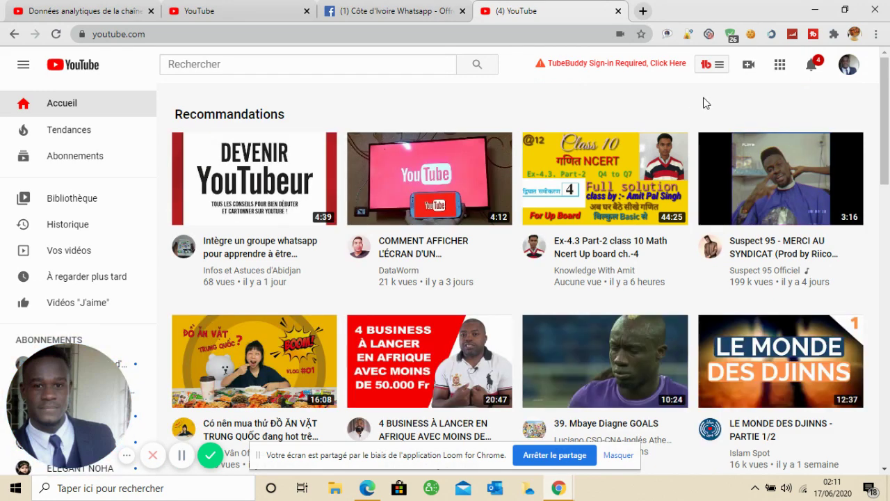
{"action": "left_click", "coordinate": [847, 74]}
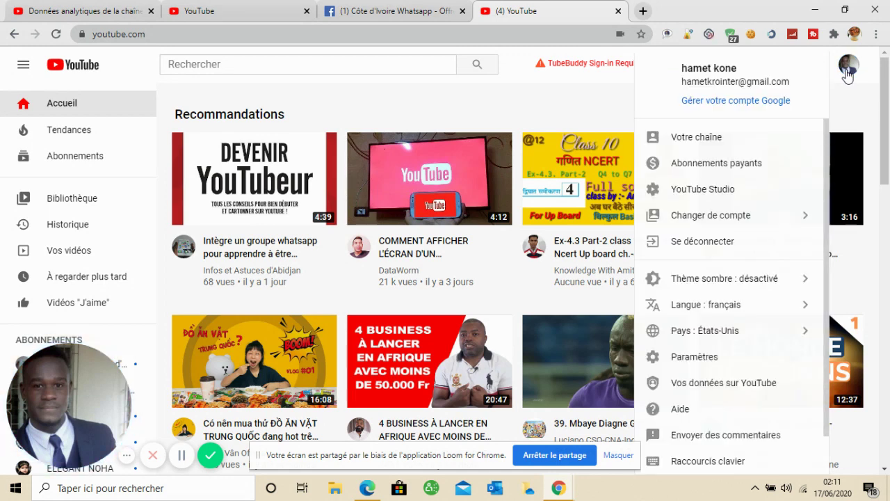
{"action": "left_click", "coordinate": [693, 197]}
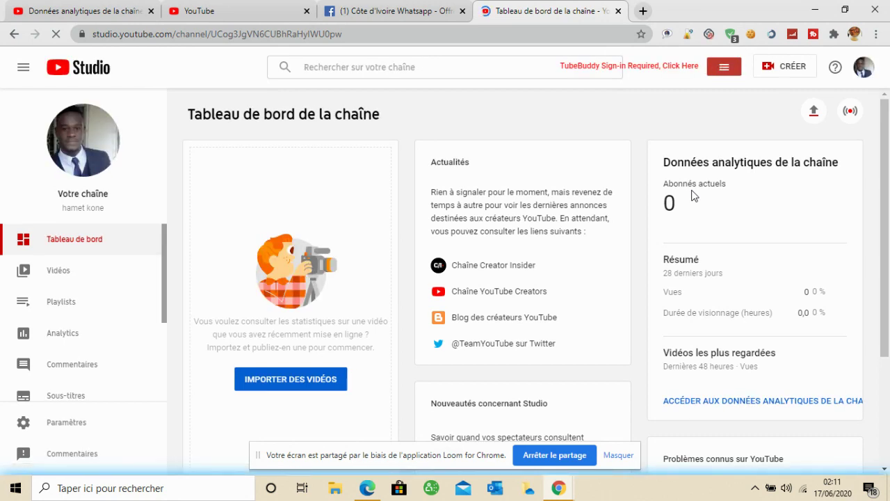
{"action": "mouse_move", "coordinate": [98, 398]}
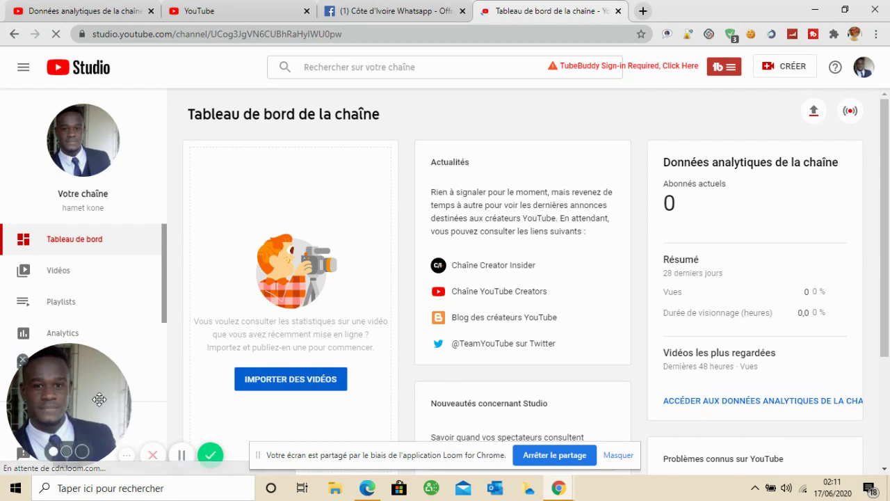
{"action": "left_click_drag", "start_coordinate": [98, 397], "coordinate": [246, 397]}
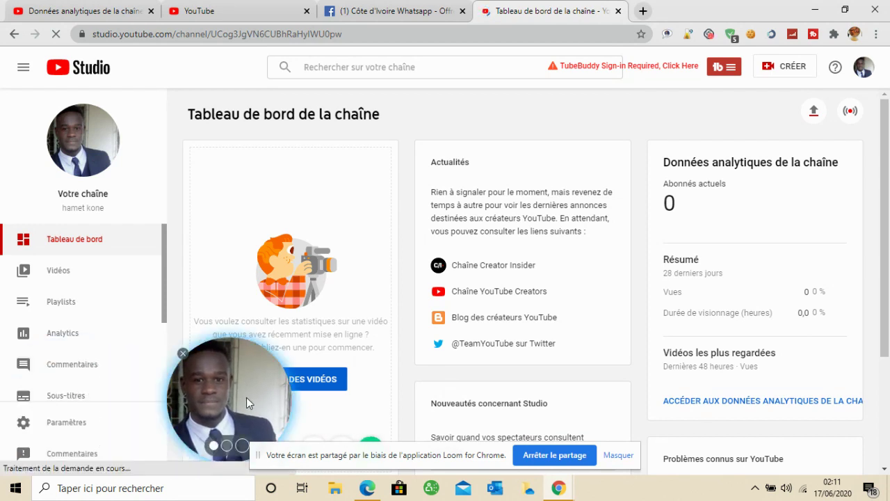
{"action": "left_click", "coordinate": [67, 426]}
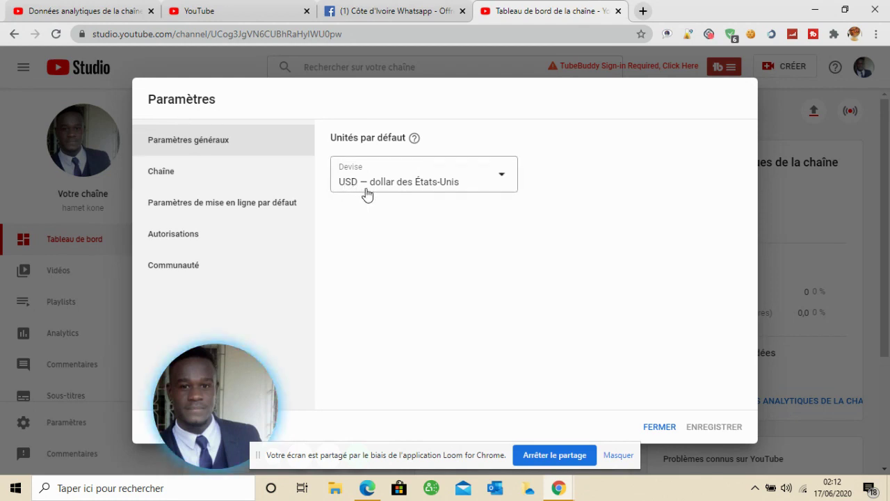
- Browse the available default currencies in the general settings and close the list without choosing another one
{"action": "left_click", "coordinate": [503, 180]}
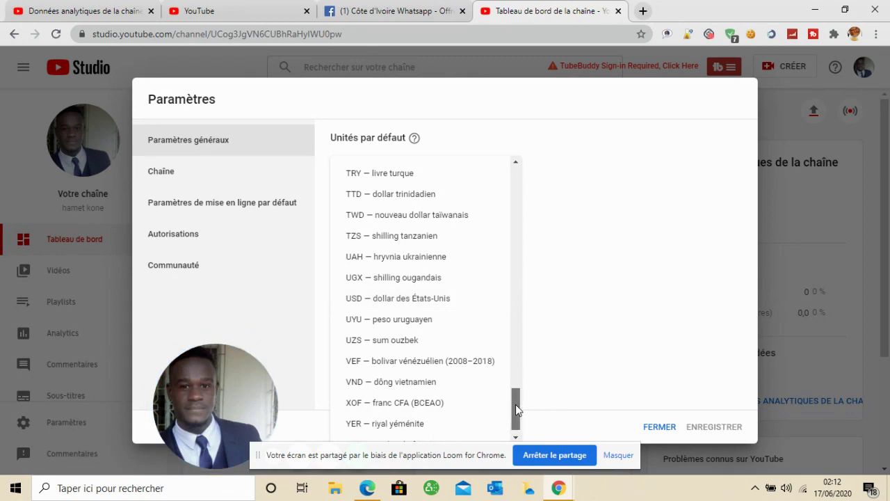
{"action": "left_click_drag", "start_coordinate": [515, 404], "coordinate": [510, 239]}
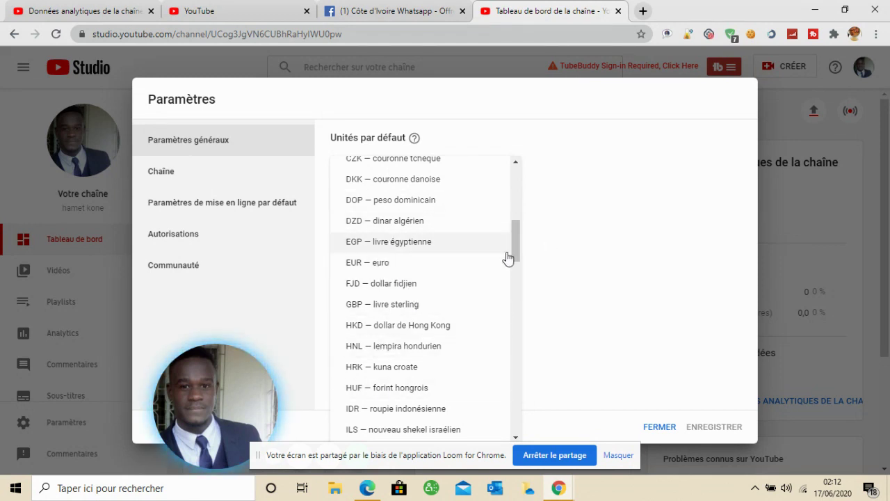
{"action": "left_click", "coordinate": [583, 221]}
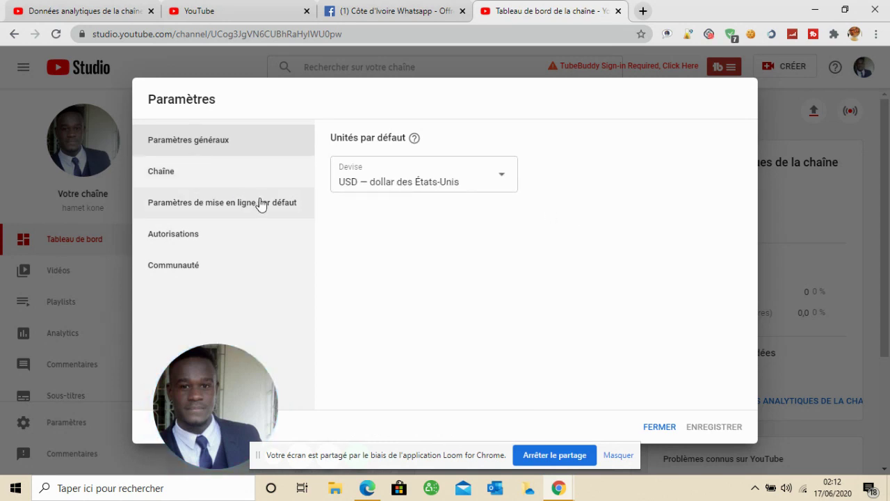
- Open the channel's Branding settings and check the required 150 x 150 px size for the video watermark
{"action": "left_click", "coordinate": [165, 182]}
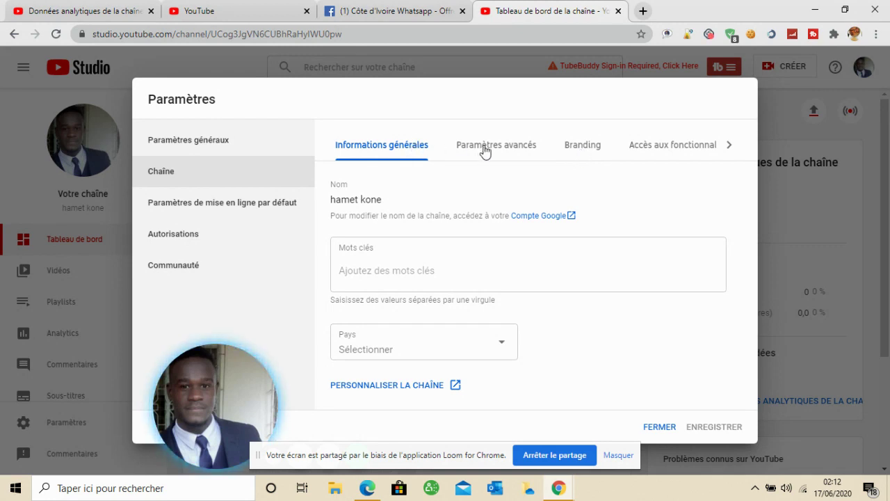
{"action": "left_click", "coordinate": [590, 150]}
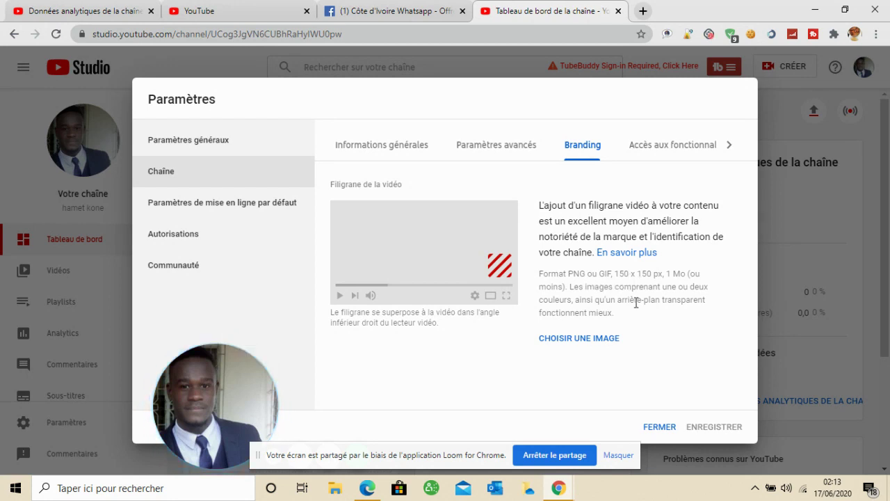
{"action": "left_click_drag", "start_coordinate": [616, 273], "coordinate": [666, 273]}
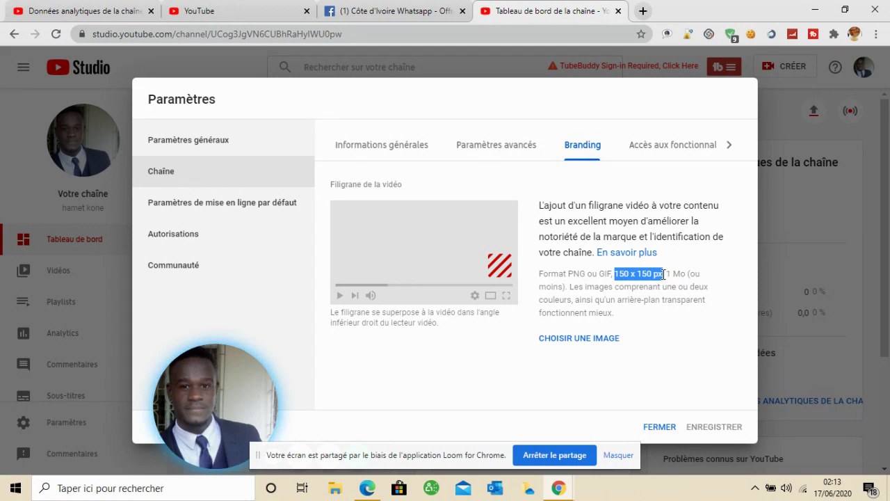
{"action": "left_click", "coordinate": [643, 368]}
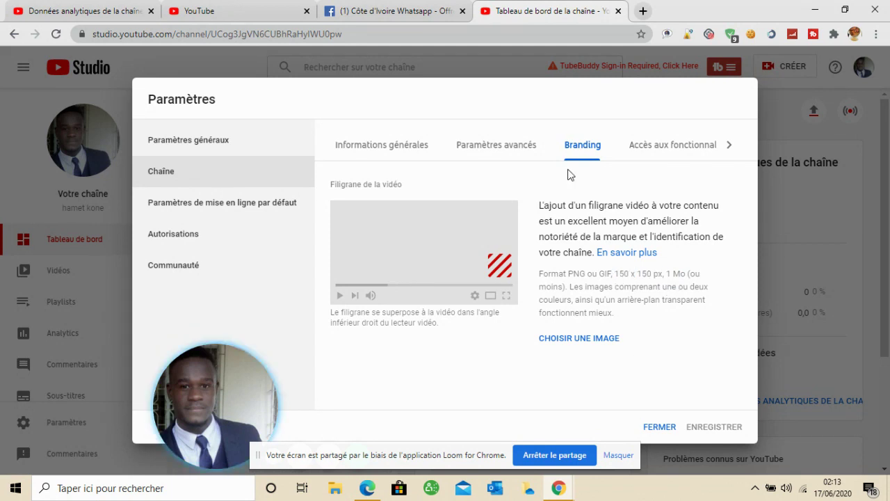
- Open google.com in a new browser tab and search for "abonnez-vous" images
{"action": "left_click", "coordinate": [643, 10]}
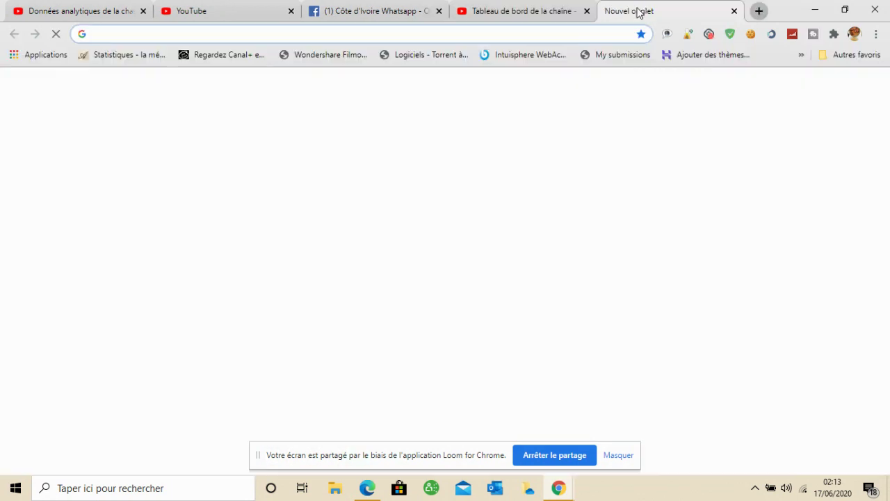
{"action": "type", "text": "google.com"}
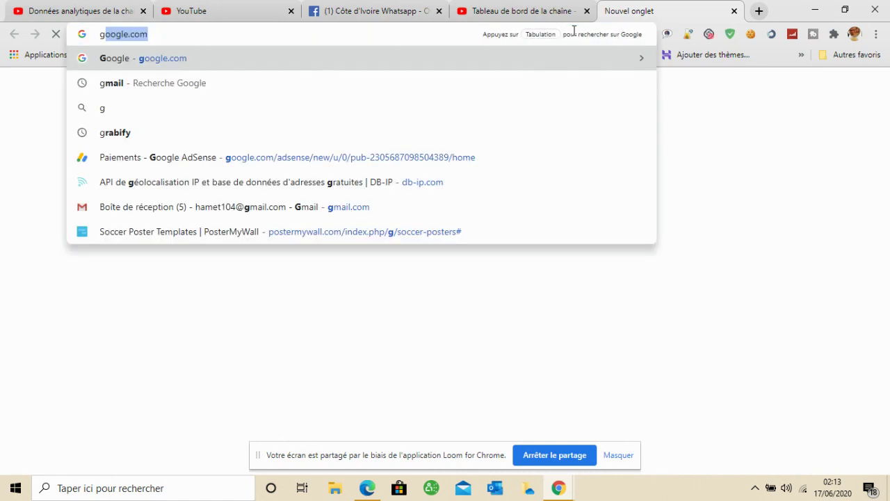
{"action": "key", "text": "Return"}
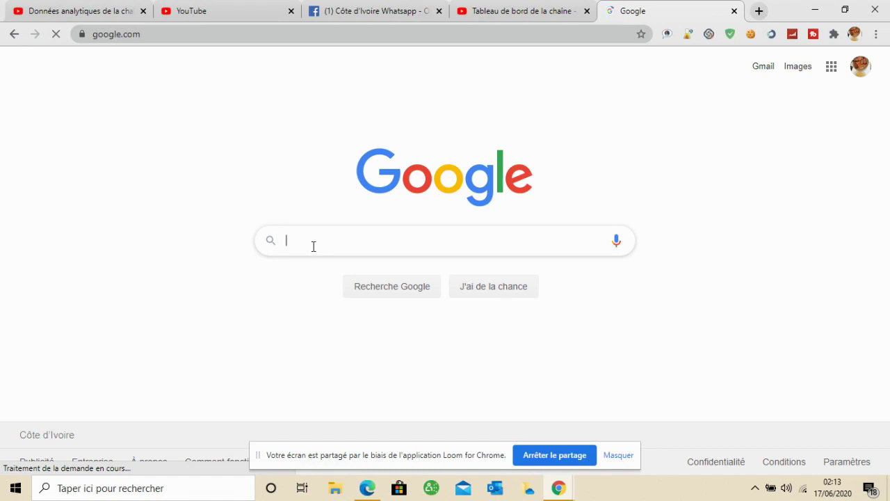
{"action": "type", "text": "ab"}
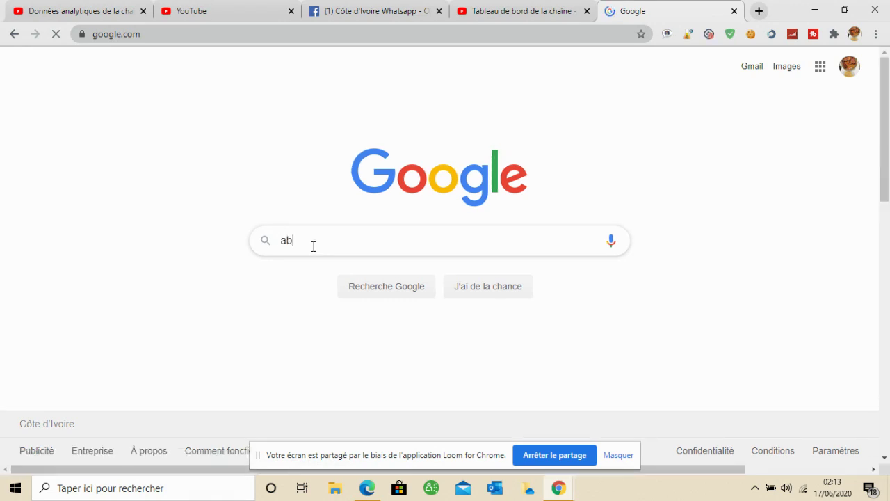
{"action": "type", "text": "onnez"}
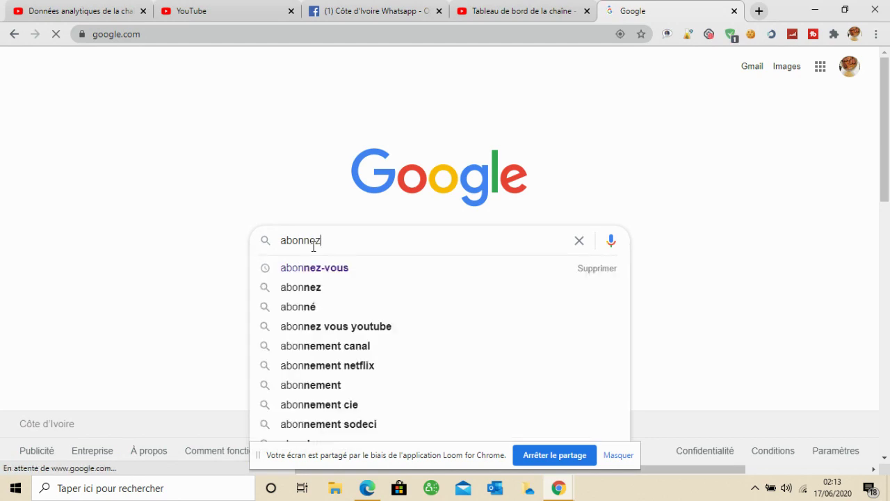
{"action": "type", "text": "-v"}
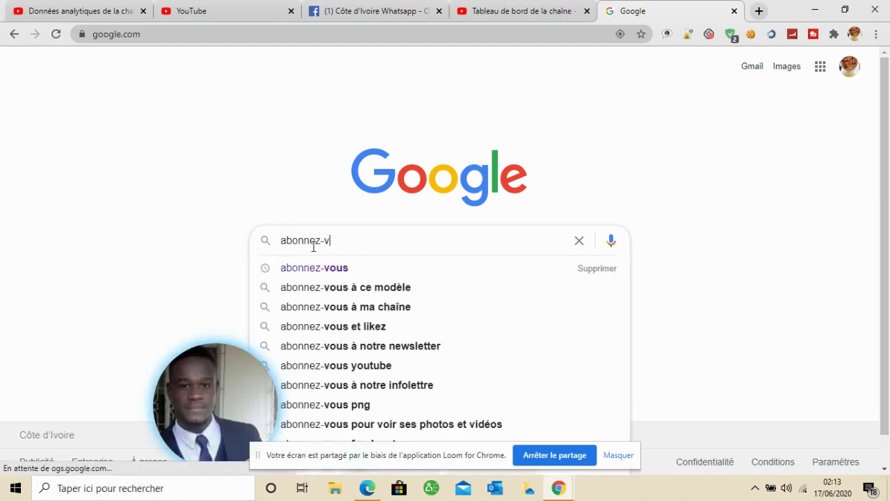
{"action": "type", "text": "ous"}
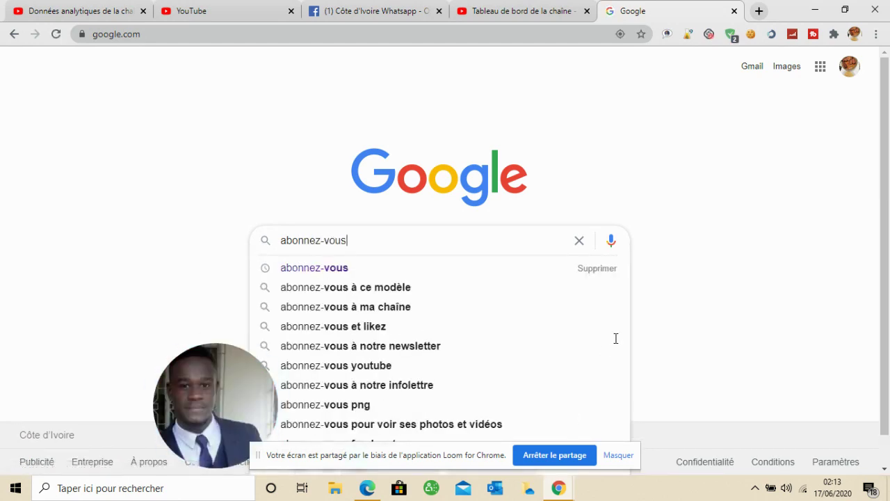
{"action": "key", "text": "Return"}
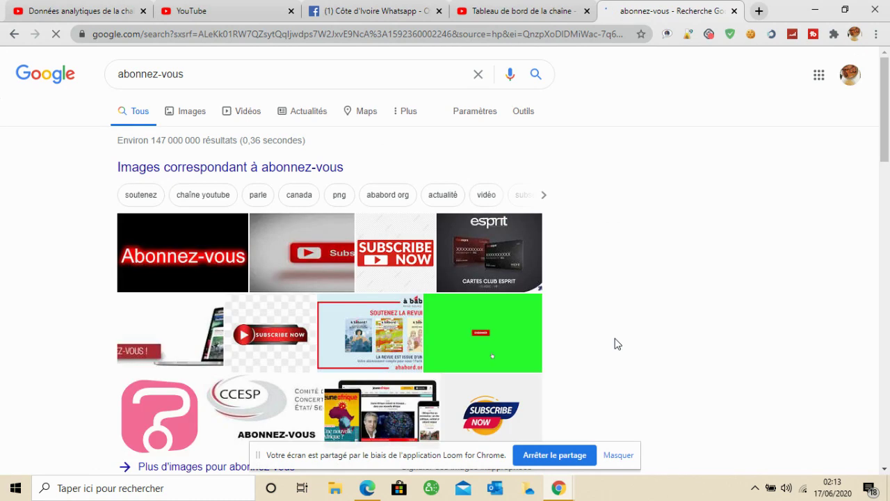
{"action": "left_click", "coordinate": [195, 119]}
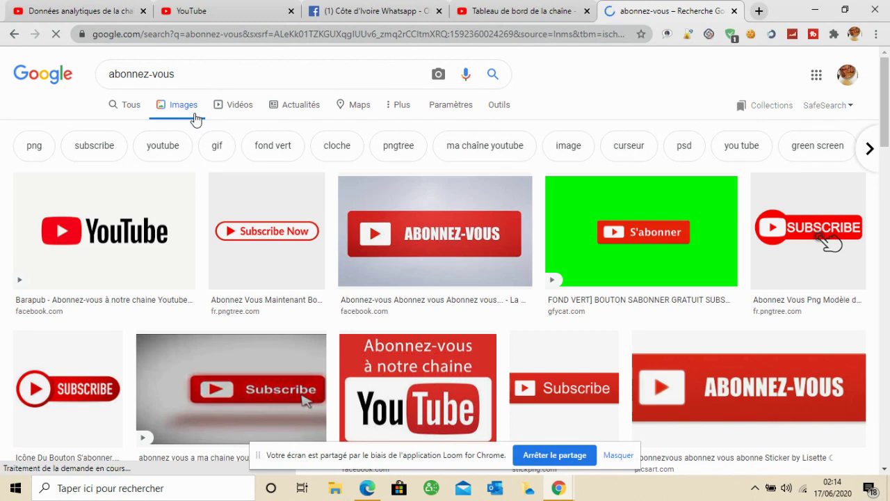
- Recheck the watermark size requirement in the Branding settings, and refine the image search to "abonnez-vous 150x150"
{"action": "left_click", "coordinate": [495, 8]}
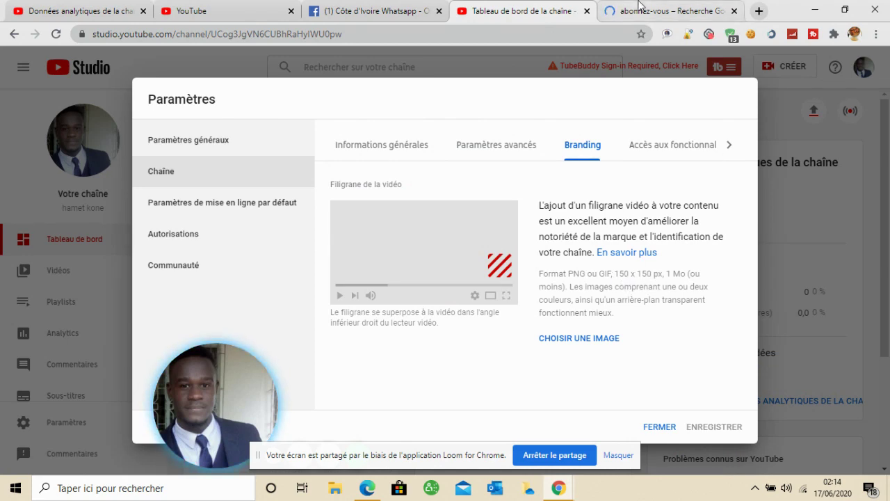
{"action": "left_click", "coordinate": [671, 11]}
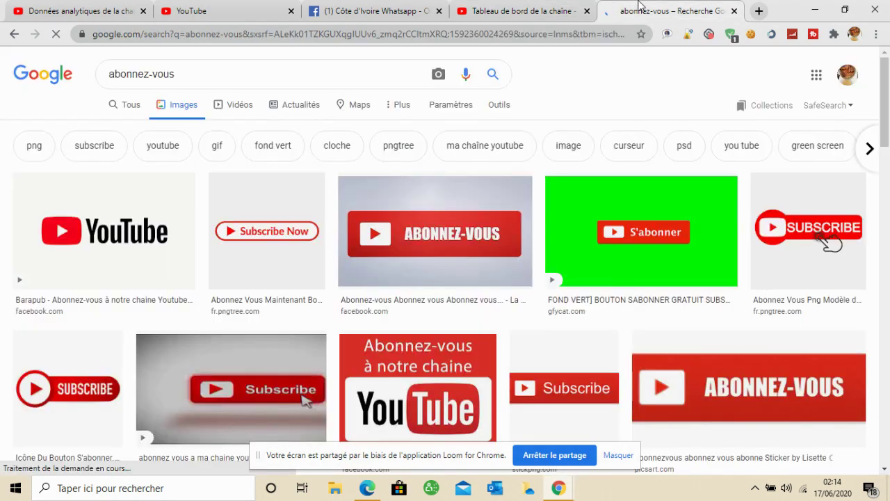
{"action": "left_click", "coordinate": [208, 75]}
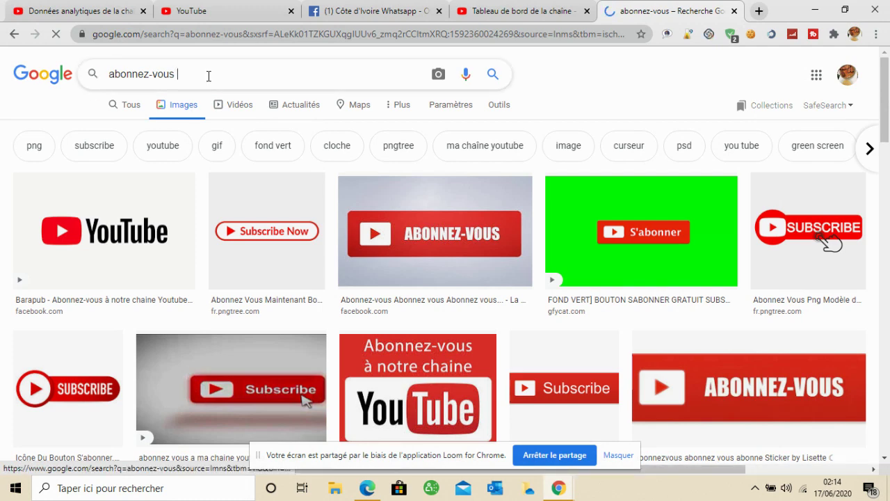
{"action": "type", "text": "150"}
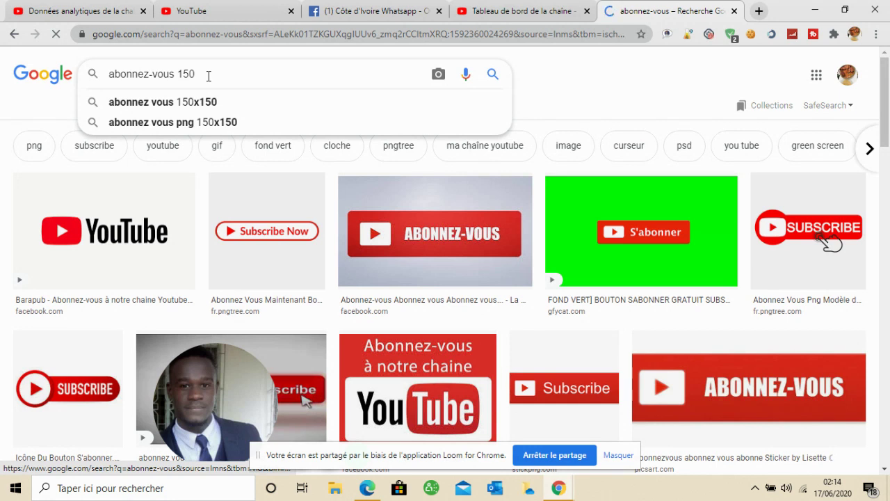
{"action": "type", "text": "x150"}
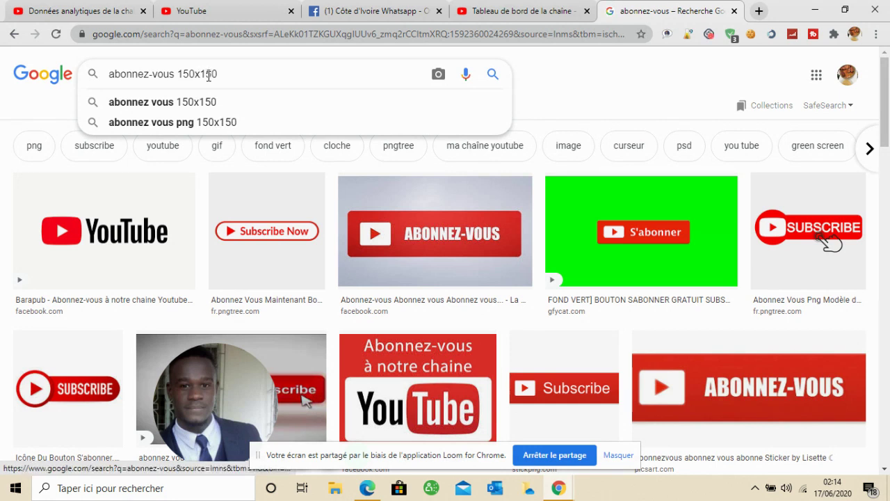
{"action": "key", "text": "Return"}
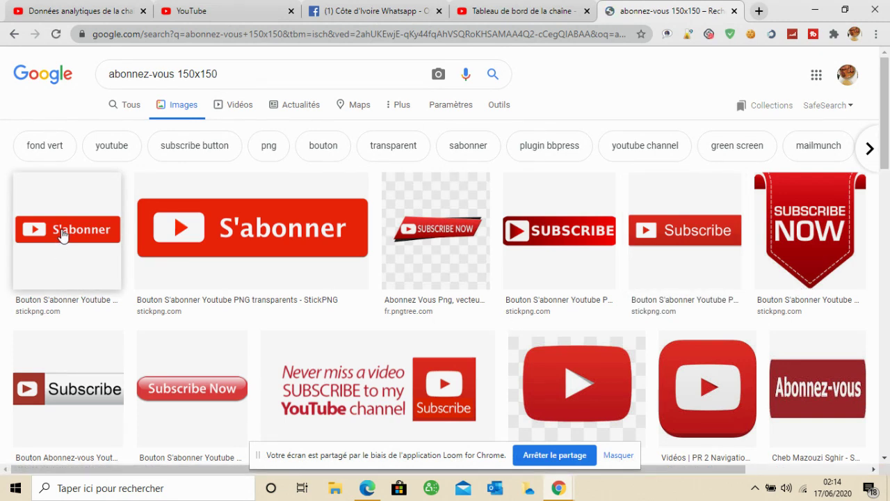
- Save the first "S'abonner" button image from StickPNG to the Téléchargements folder as the PNG file unnamed (1)
{"action": "left_click", "coordinate": [61, 236]}
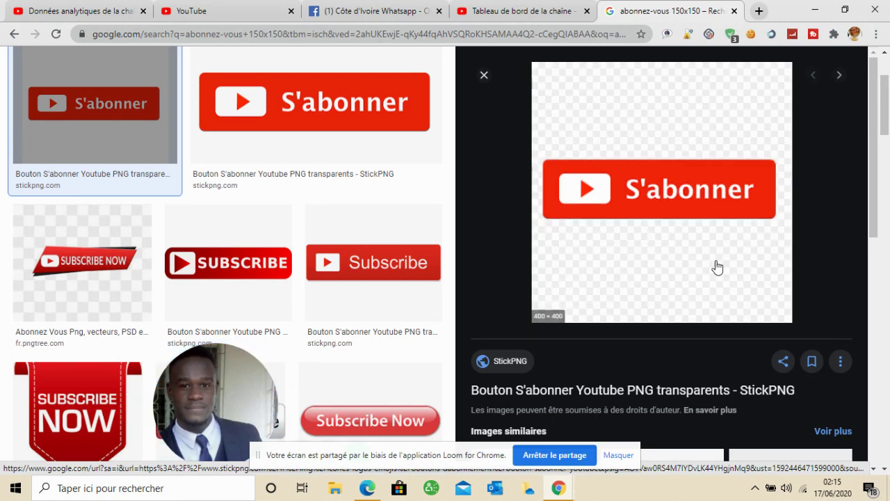
{"action": "right_click", "coordinate": [630, 196]}
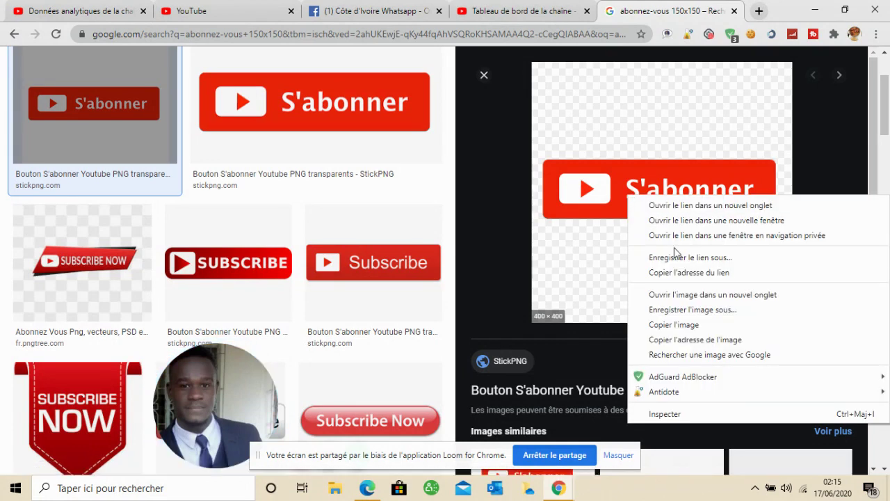
{"action": "left_click", "coordinate": [696, 310]}
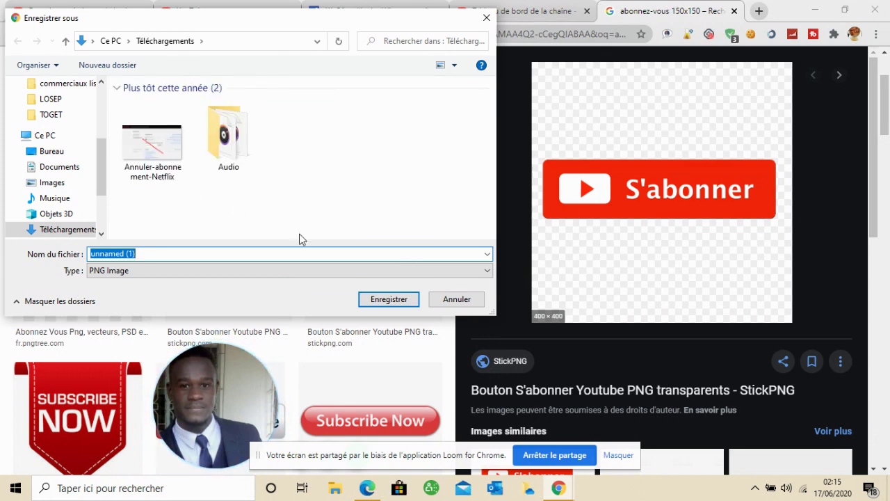
{"action": "left_click", "coordinate": [381, 300]}
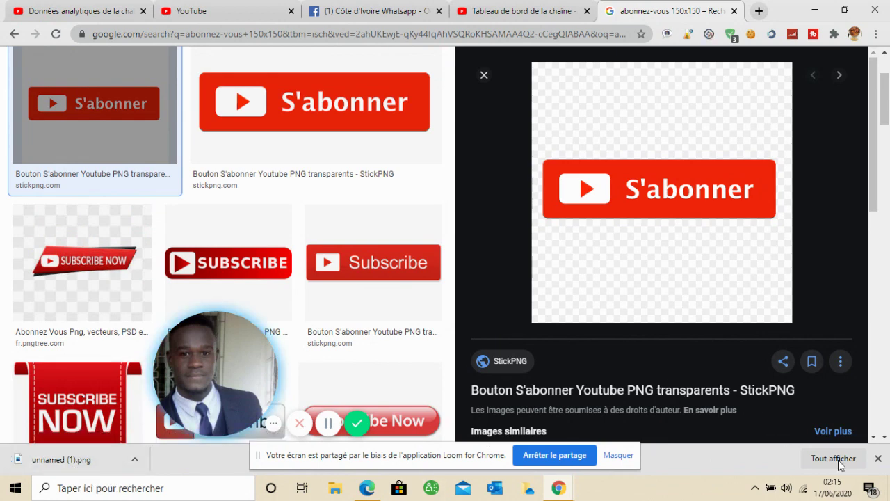
{"action": "left_click", "coordinate": [878, 459]}
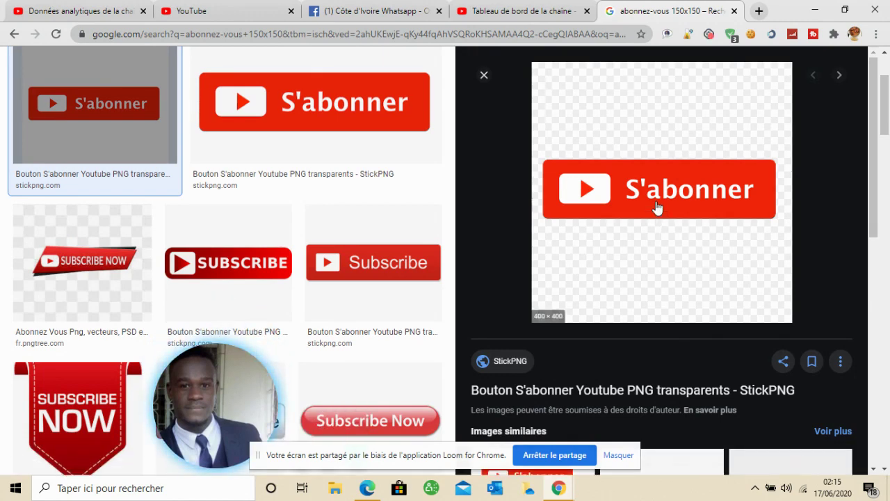
- Back in YouTube Studio's Branding settings, upload unnamed (1) as the video watermark, display it for the entire video, and save the settings
{"action": "left_click", "coordinate": [511, 7]}
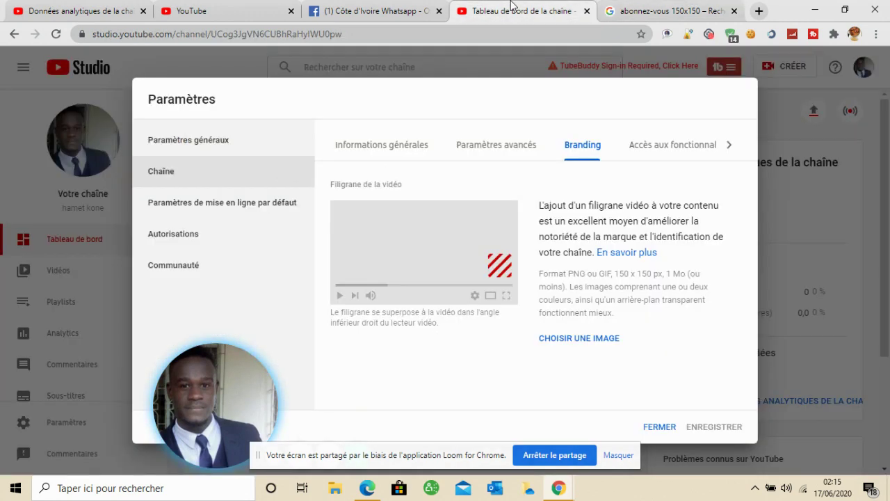
{"action": "left_click", "coordinate": [575, 343]}
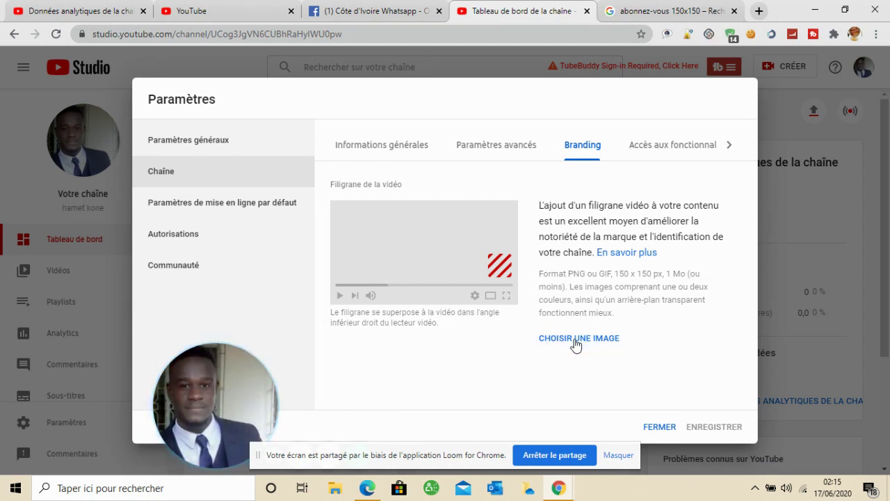
{"action": "left_click", "coordinate": [575, 341]}
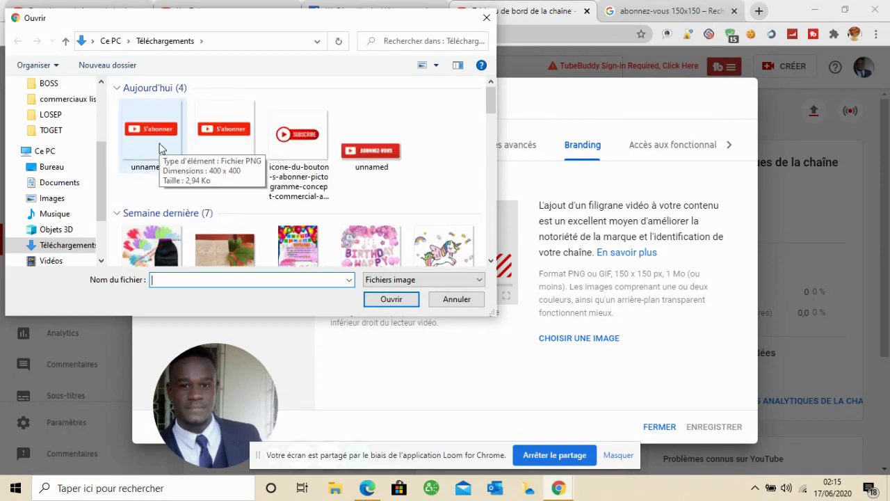
{"action": "left_click", "coordinate": [160, 148]}
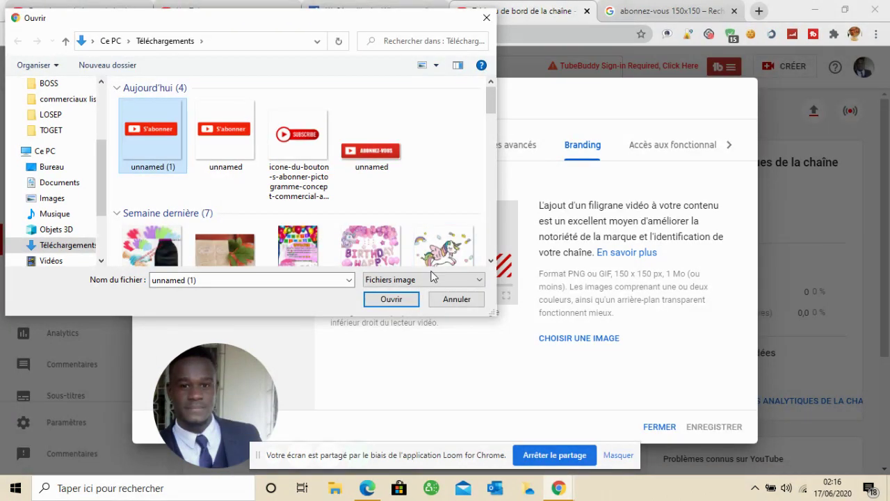
{"action": "left_click", "coordinate": [393, 299]}
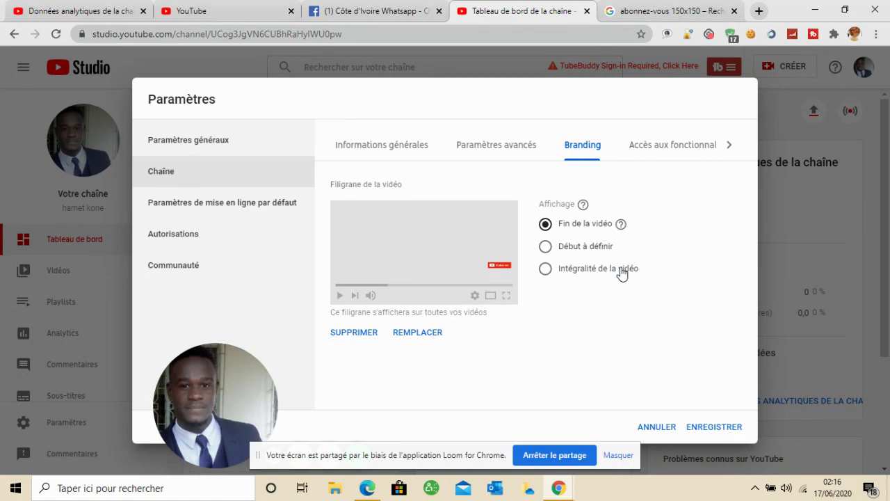
{"action": "left_click", "coordinate": [544, 271]}
{"action": "left_click", "coordinate": [712, 431]}
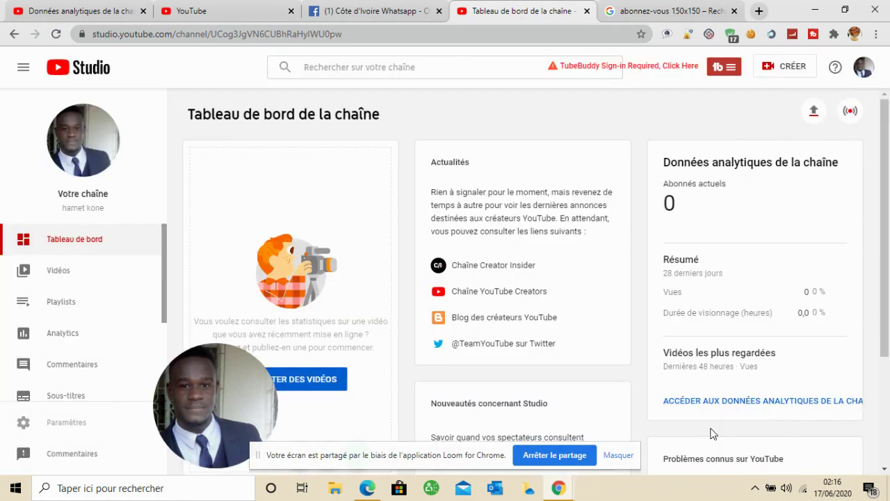